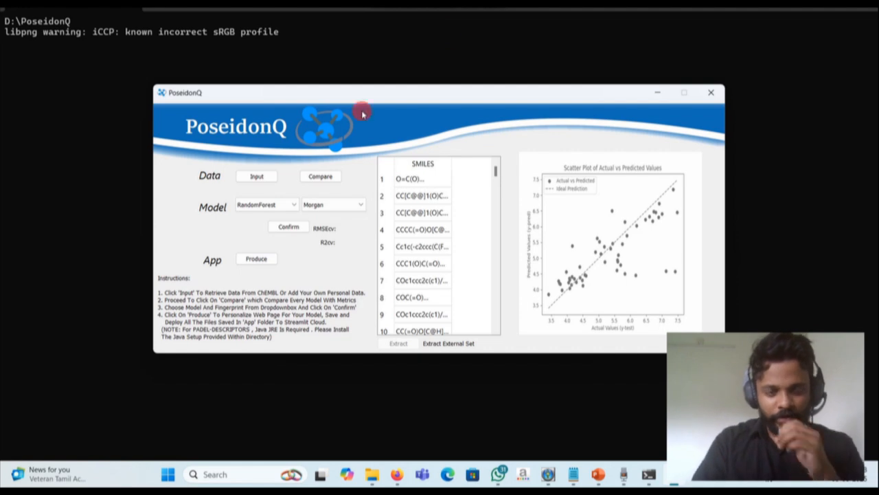
- Search the target database for 1t8i as data input and widen the pref_name column to show the full target names
{"action": "left_click", "coordinate": [256, 176]}
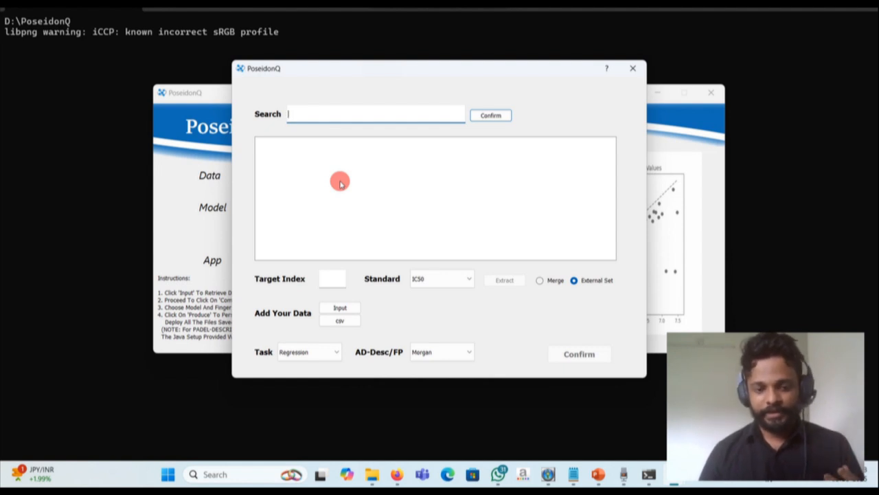
{"action": "type", "text": "1t8i"}
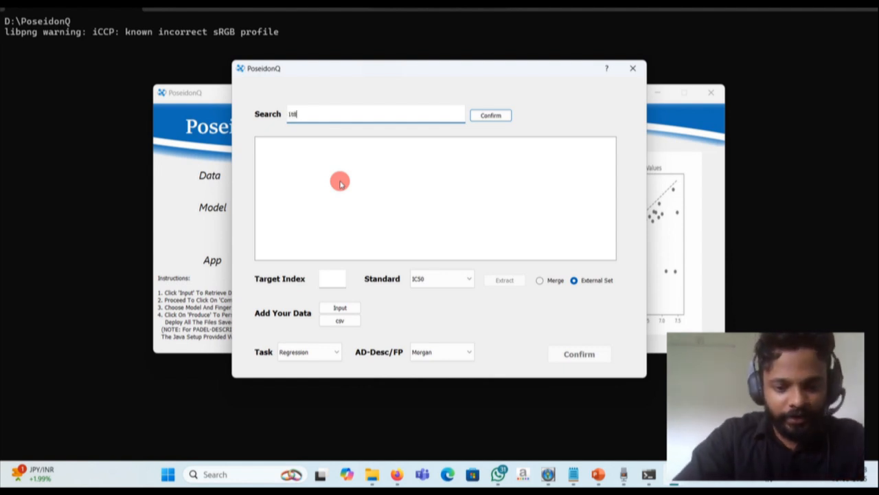
{"action": "left_click", "coordinate": [490, 115]}
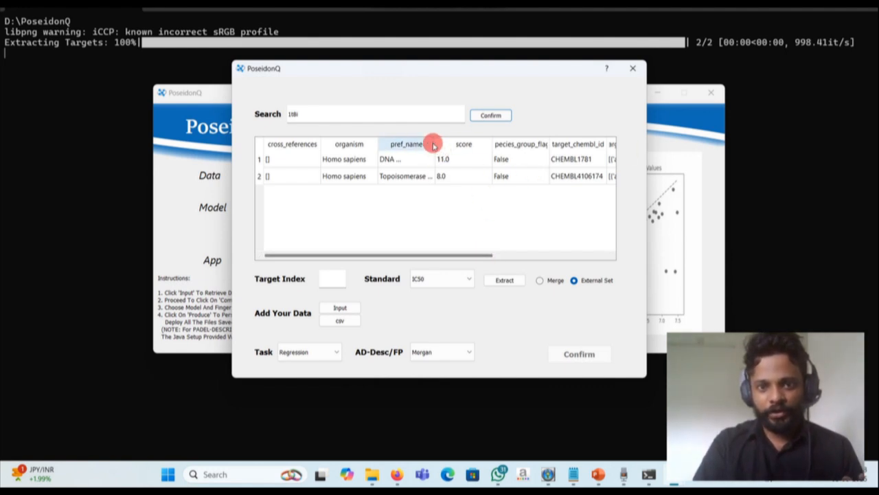
{"action": "left_click_drag", "start_coordinate": [435, 145], "coordinate": [495, 153]}
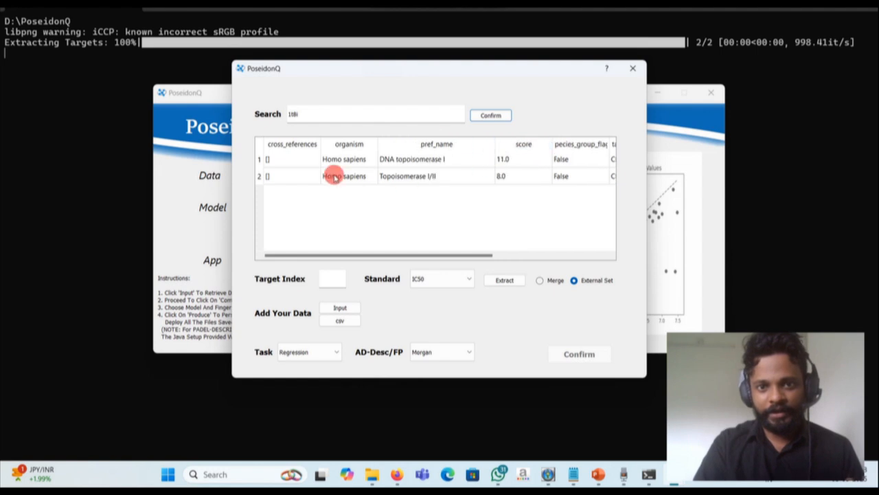
- Extract the IC50 data for target index 1 as the input dataset
{"action": "left_click", "coordinate": [322, 280]}
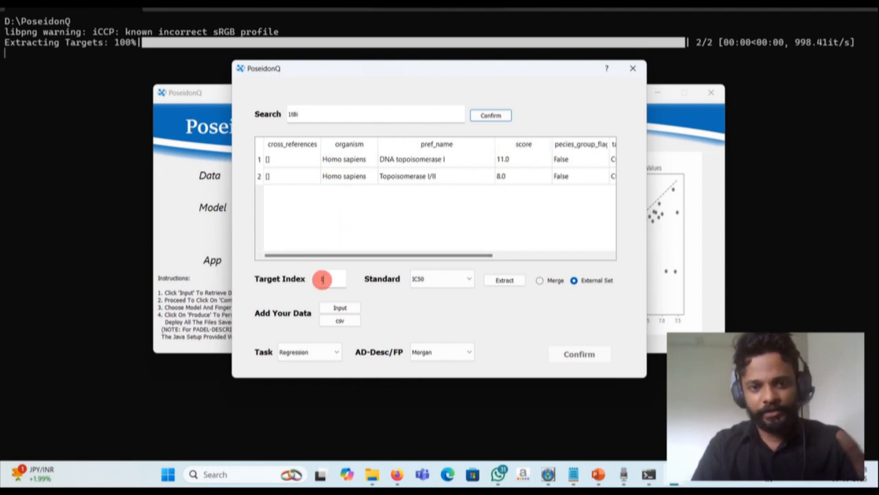
{"action": "type", "text": "1"}
{"action": "left_click", "coordinate": [473, 289]}
{"action": "left_click", "coordinate": [504, 280]}
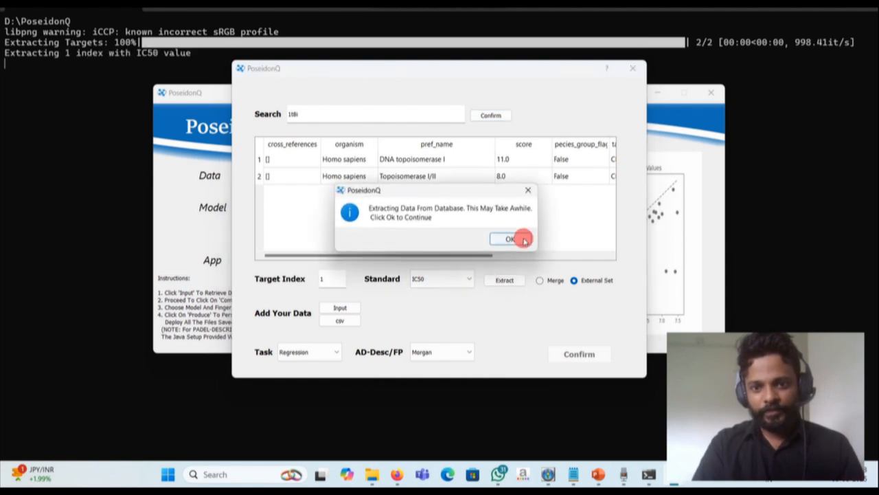
{"action": "left_click", "coordinate": [523, 239]}
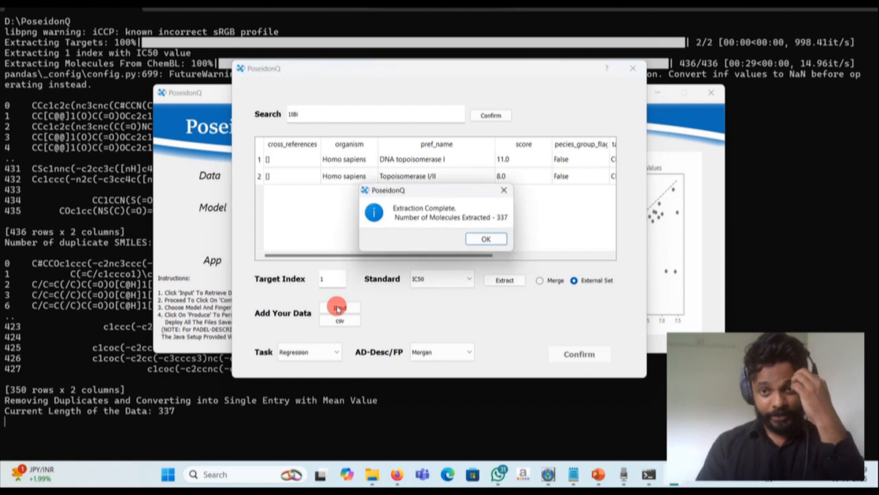
{"action": "left_click", "coordinate": [488, 240]}
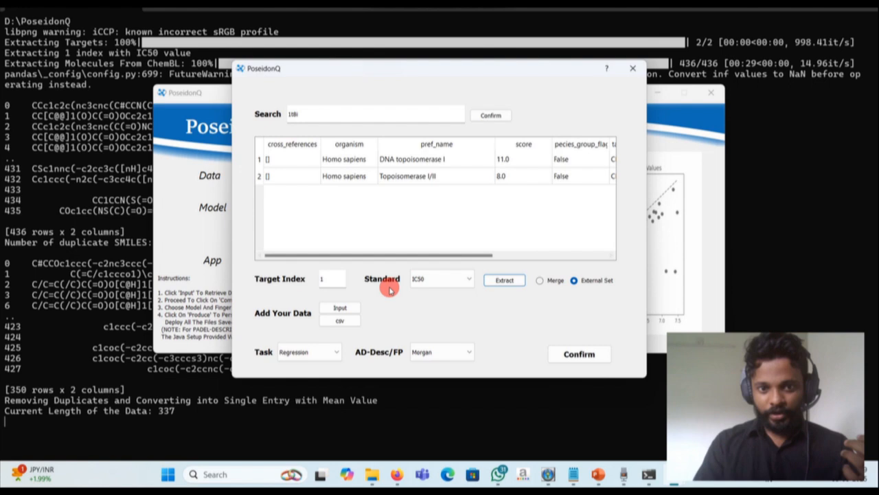
- Review the SMILES and Value columns of the extracted input data in Excel, then close the workbook
{"action": "left_click", "coordinate": [339, 307]}
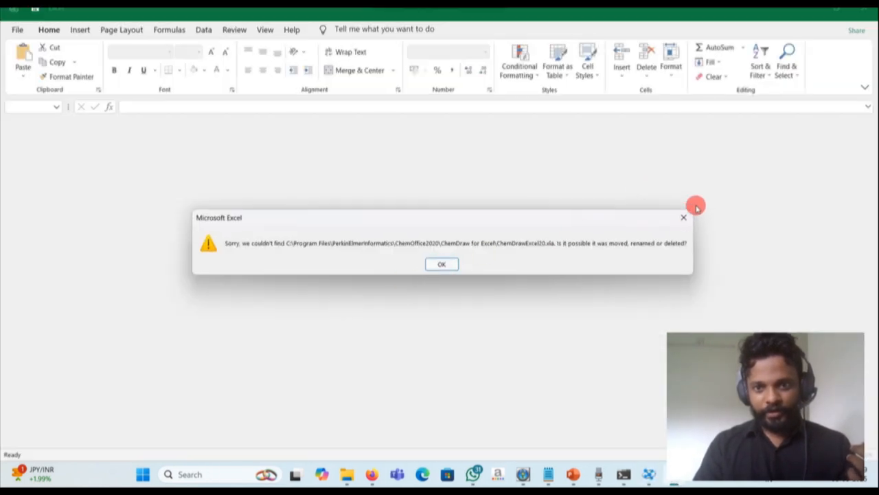
{"action": "left_click", "coordinate": [684, 217]}
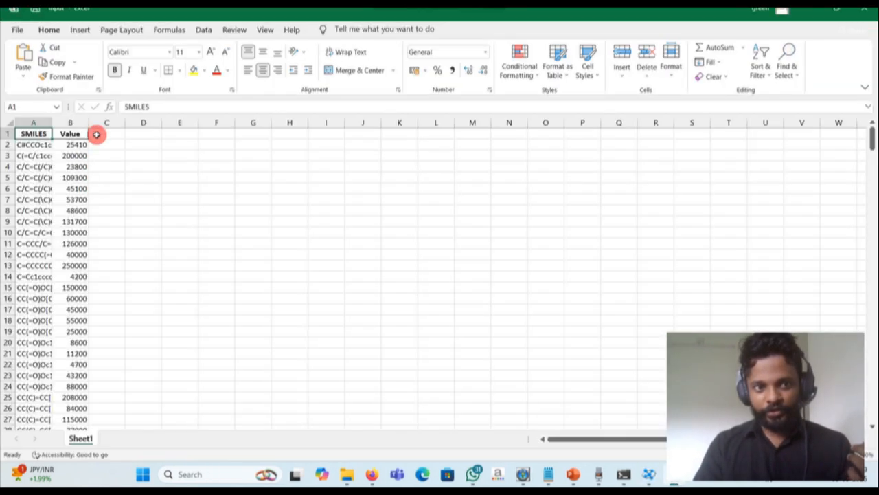
{"action": "scroll", "coordinate": [149, 272], "scroll_direction": "down", "scroll_amount": 17}
{"action": "scroll", "coordinate": [149, 272], "scroll_direction": "down", "scroll_amount": 20}
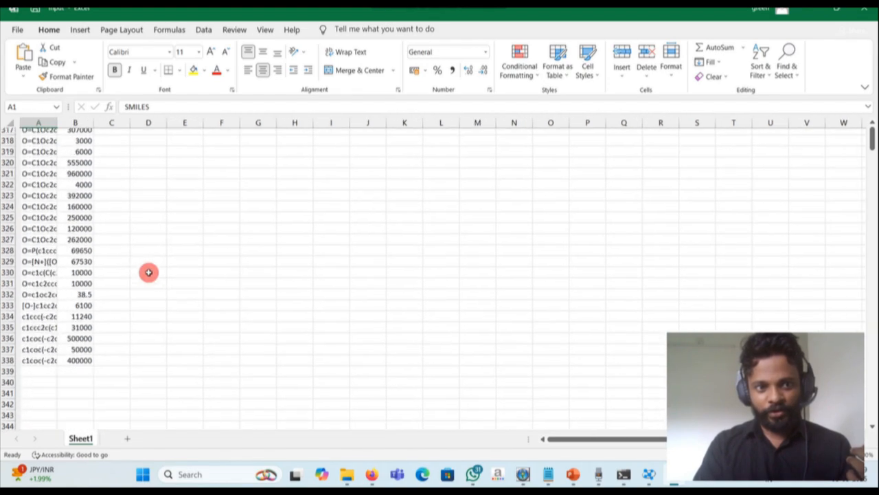
{"action": "scroll", "coordinate": [61, 243], "scroll_direction": "up", "scroll_amount": 20}
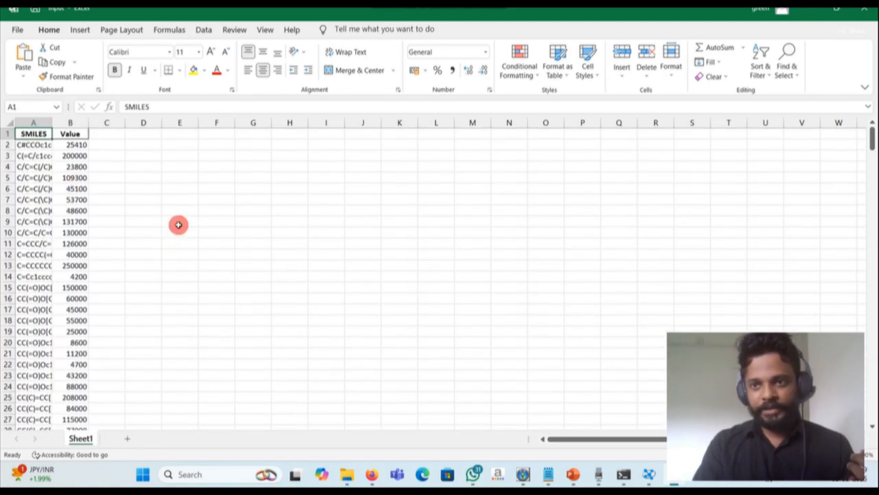
{"action": "left_click", "coordinate": [864, 10]}
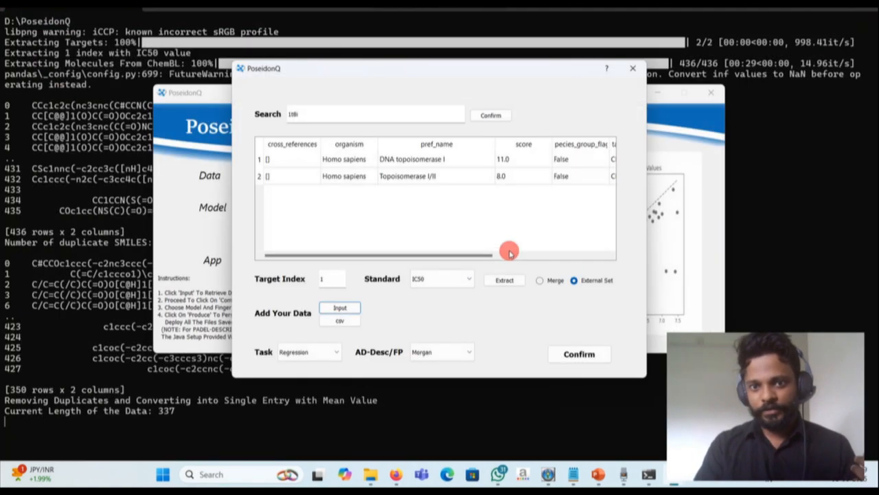
- Confirm the dataset with the Regression task and the Morgan AD-Desc/FP
{"action": "left_click", "coordinate": [309, 352]}
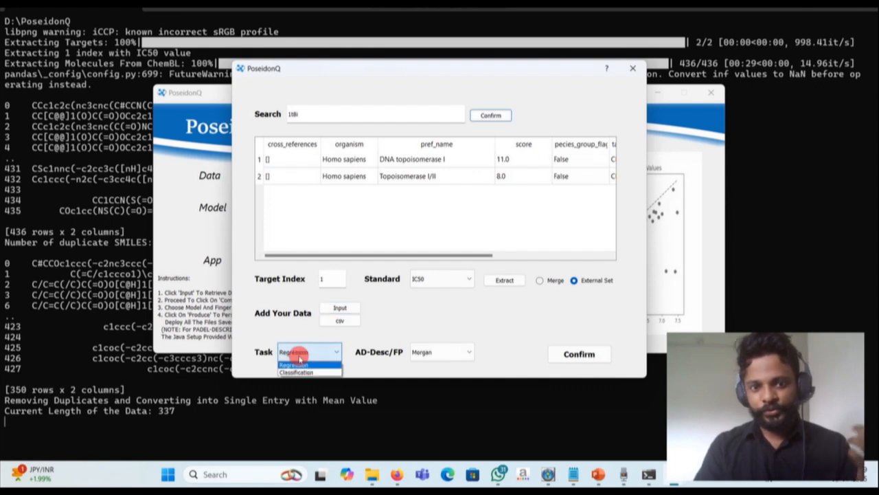
{"action": "left_click", "coordinate": [295, 366]}
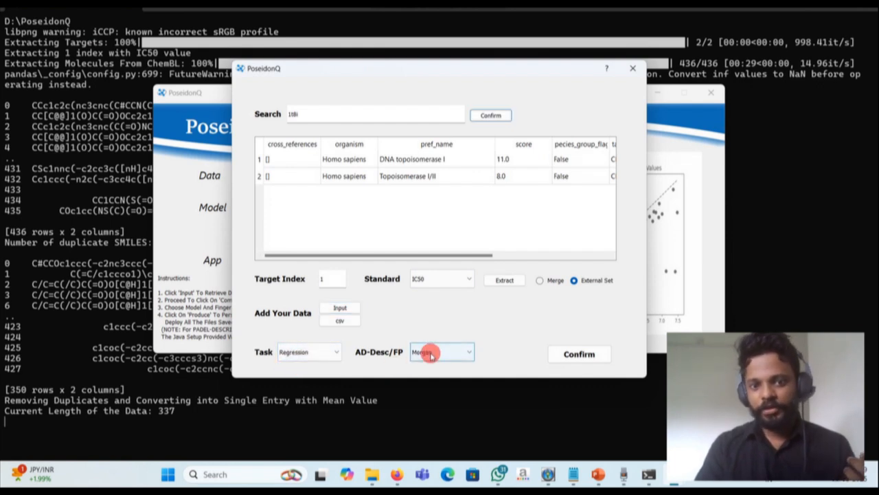
{"action": "left_click", "coordinate": [428, 352]}
{"action": "left_click", "coordinate": [423, 365]}
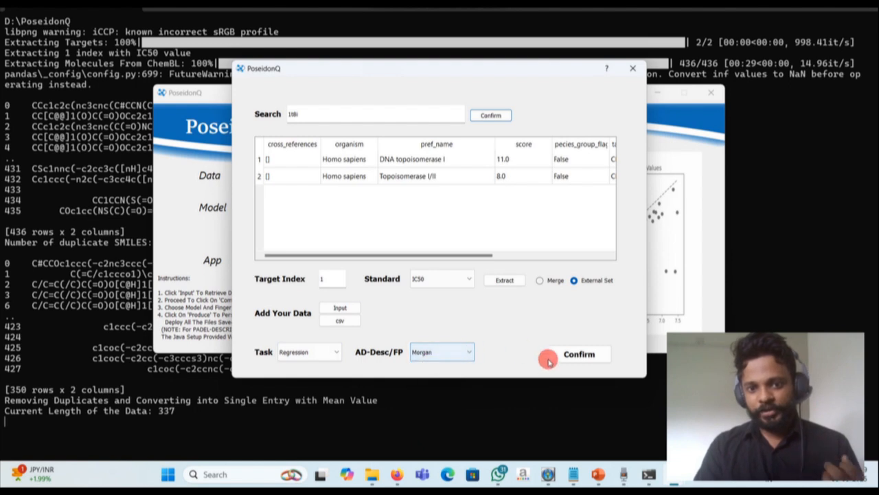
{"action": "left_click", "coordinate": [579, 354]}
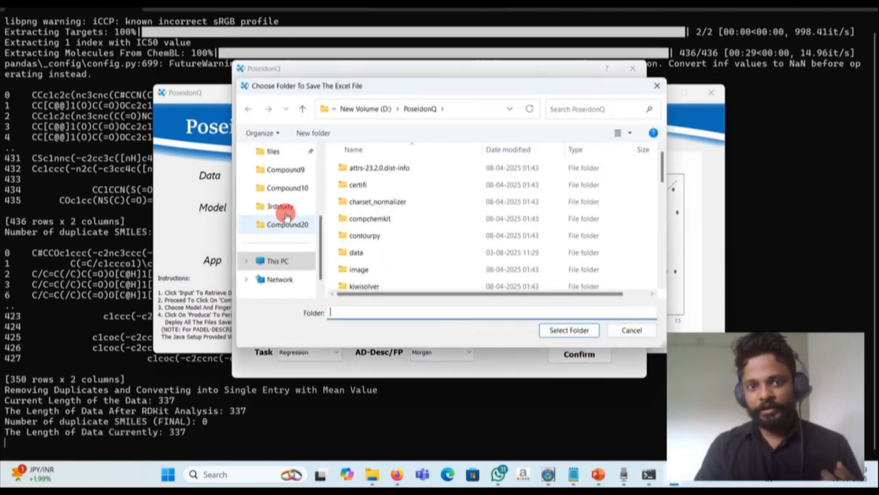
- Save the Excel file to the Desktop folder and start the Tanimoto similarity check
{"action": "scroll", "coordinate": [271, 219], "scroll_direction": "up", "scroll_amount": 5}
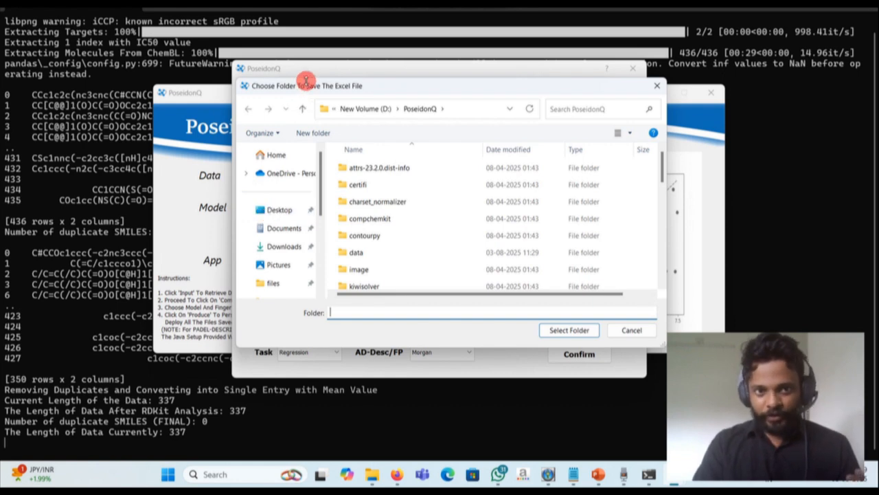
{"action": "left_click", "coordinate": [278, 209]}
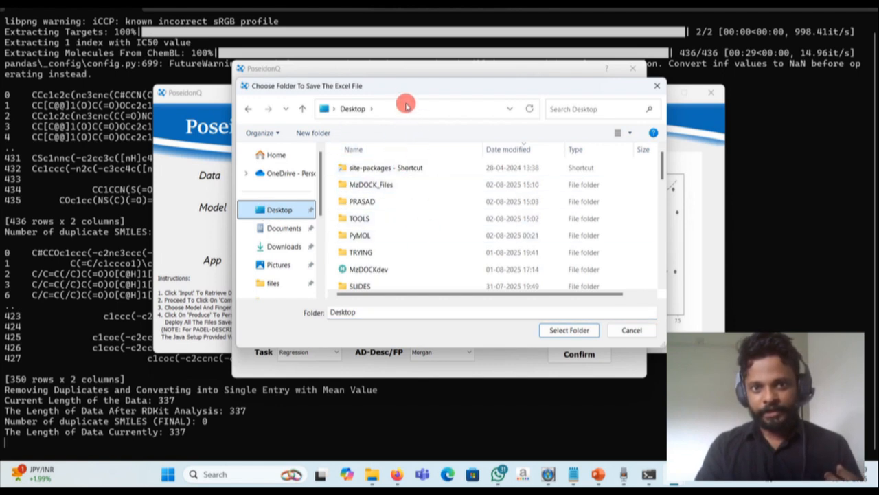
{"action": "left_click_drag", "start_coordinate": [405, 89], "coordinate": [232, 92]}
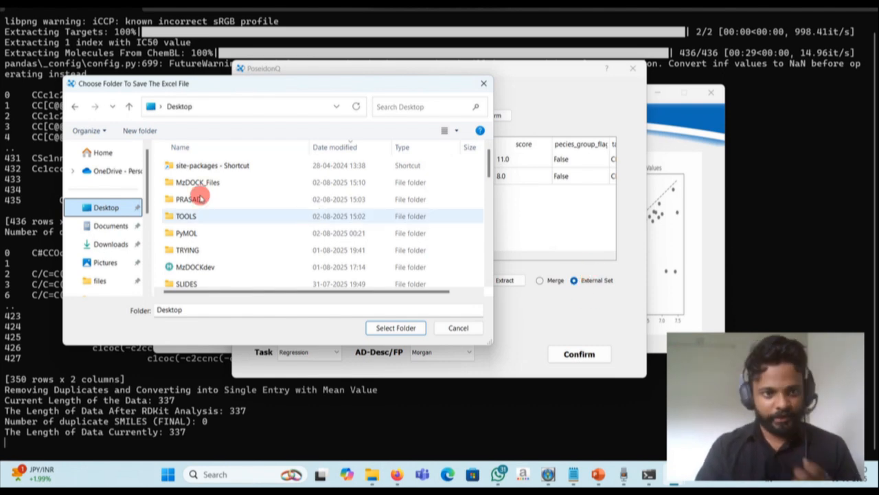
{"action": "left_click", "coordinate": [395, 328]}
{"action": "left_click", "coordinate": [474, 237]}
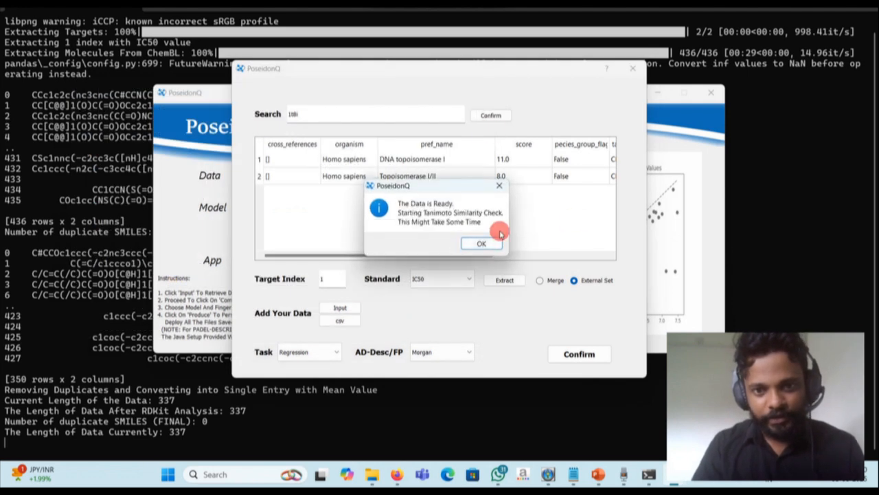
{"action": "left_click", "coordinate": [482, 240]}
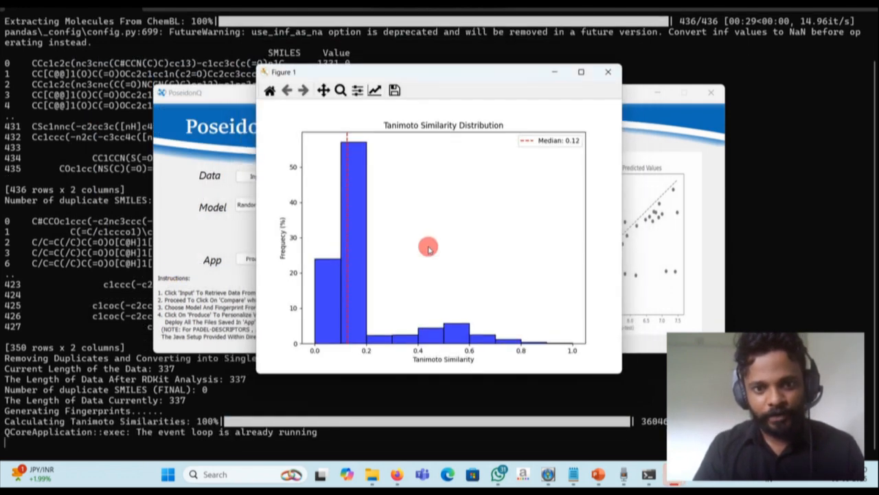
- Examine the Tanimoto similarity distribution plot, close it, and look over the main window
{"action": "left_click_drag", "start_coordinate": [331, 69], "coordinate": [240, 57]}
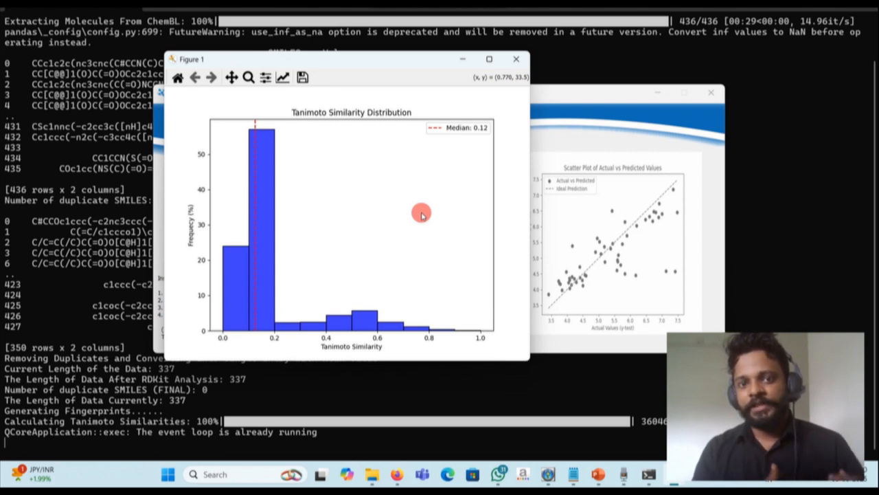
{"action": "left_click", "coordinate": [518, 66]}
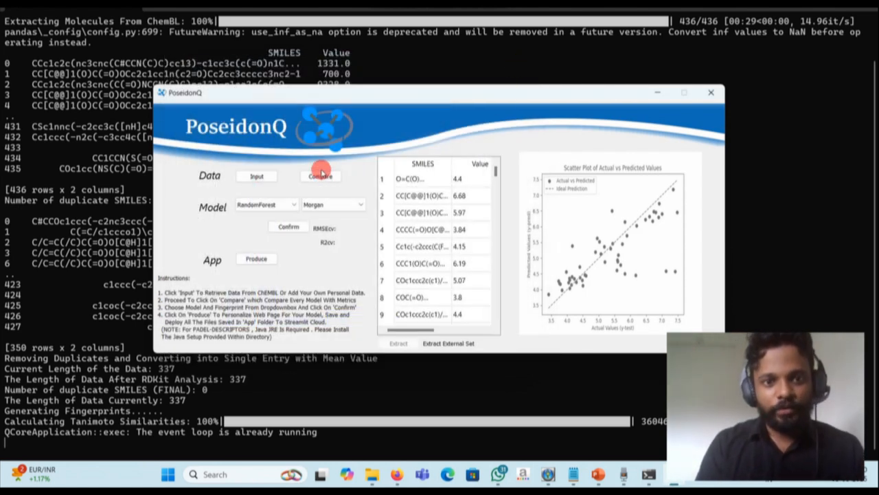
{"action": "scroll", "coordinate": [464, 253], "scroll_direction": "down", "scroll_amount": 20}
{"action": "scroll", "coordinate": [464, 253], "scroll_direction": "up", "scroll_amount": 20}
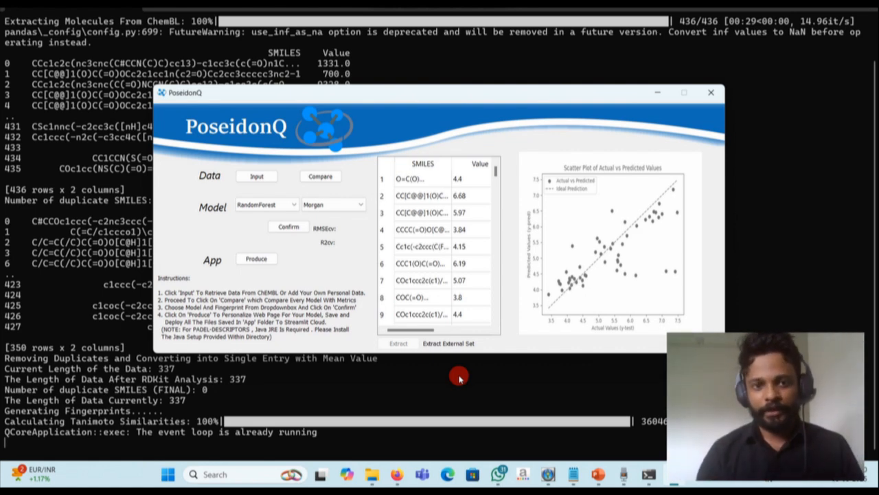
- Run the model comparison on Morgan fingerprints with the low variance threshold set to 0
{"action": "left_click", "coordinate": [319, 178]}
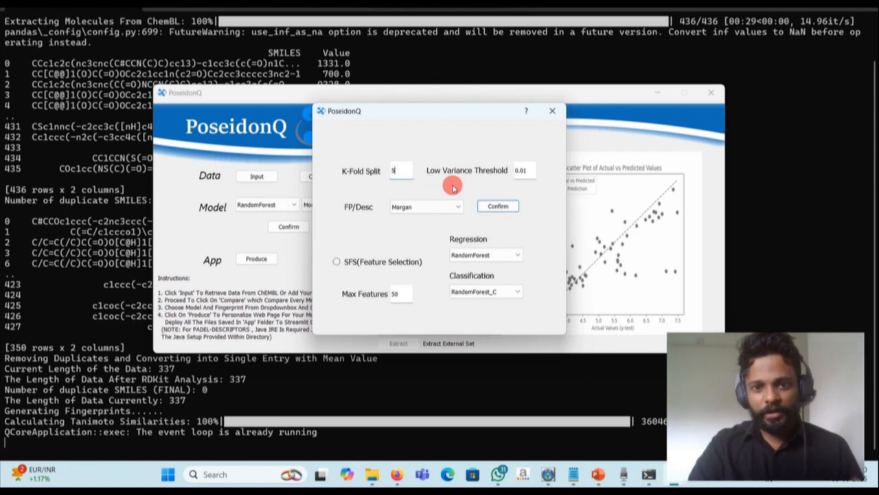
{"action": "left_click", "coordinate": [529, 171]}
{"action": "key", "text": "BackSpace"}
{"action": "key", "text": "BackSpace"}
{"action": "key", "text": "BackSpace"}
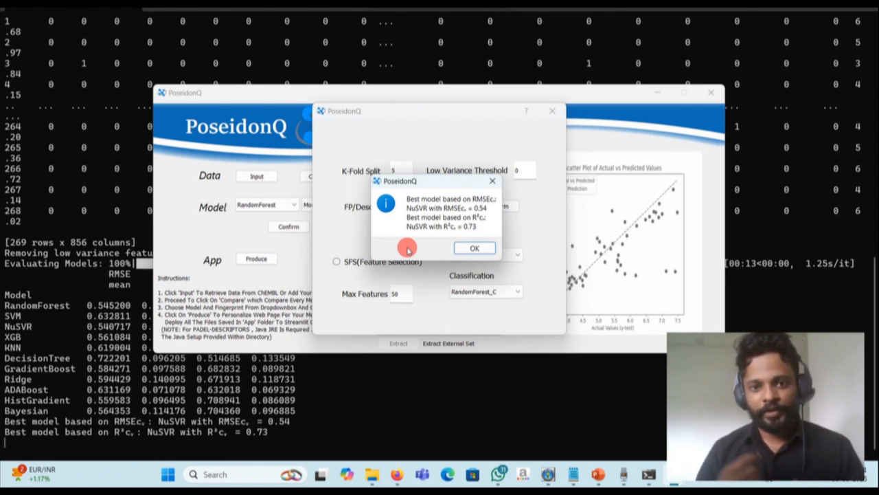
{"action": "left_click", "coordinate": [474, 248]}
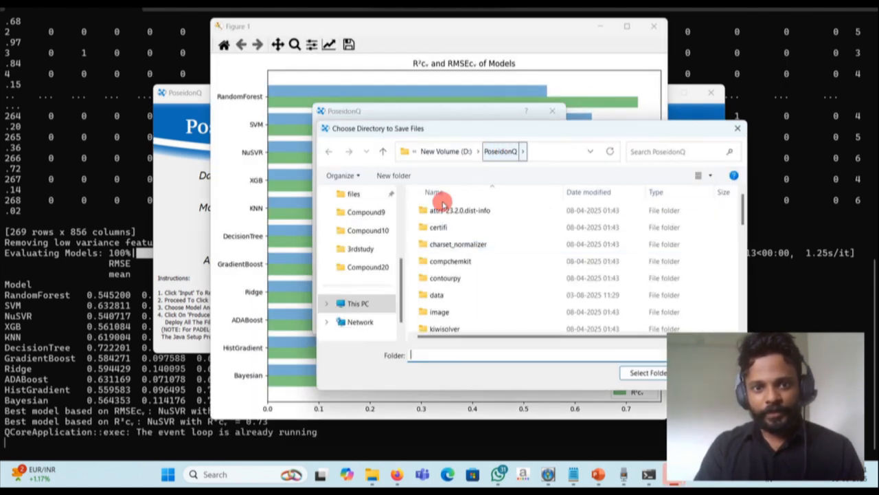
- Save the model comparison files to the Desktop folder, and view and close the R²cv and RMSEcv chart
{"action": "scroll", "coordinate": [345, 310], "scroll_direction": "up", "scroll_amount": 3}
{"action": "left_click", "coordinate": [353, 252]}
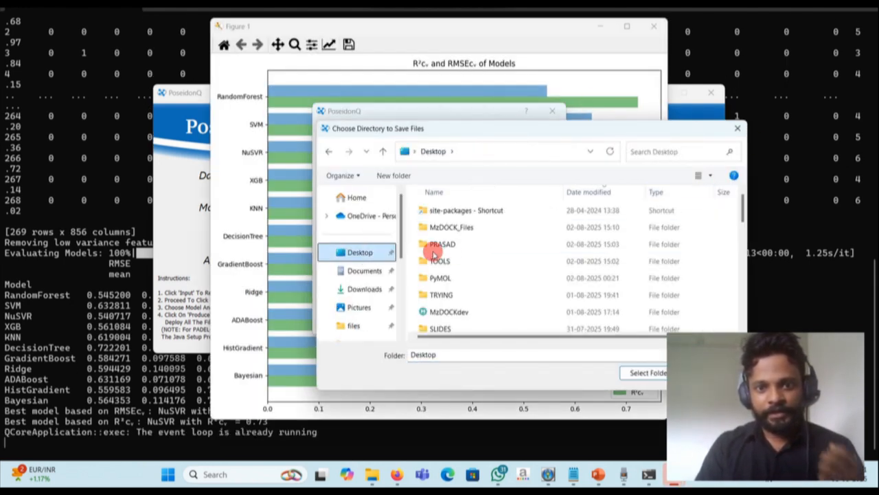
{"action": "left_click", "coordinate": [467, 230]}
{"action": "left_click", "coordinate": [357, 270]}
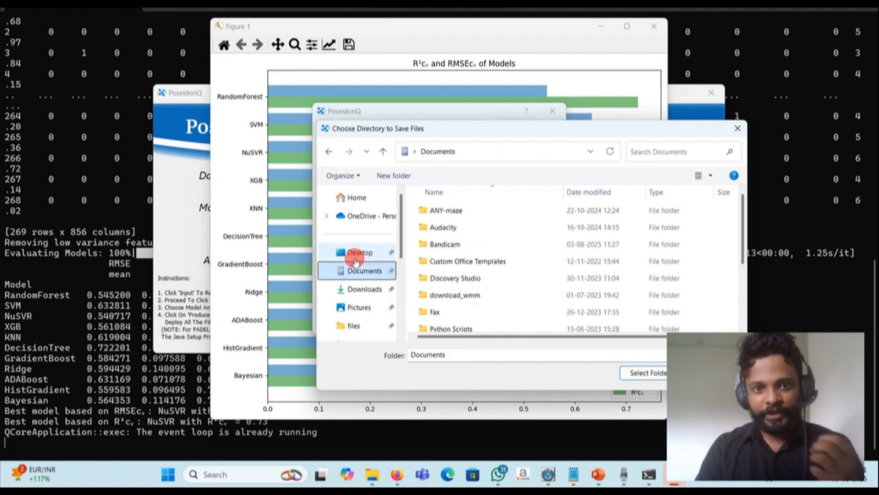
{"action": "left_click", "coordinate": [369, 253]}
{"action": "left_click", "coordinate": [653, 373]}
{"action": "left_click", "coordinate": [503, 238]}
{"action": "left_click_drag", "start_coordinate": [422, 27], "coordinate": [341, 28]}
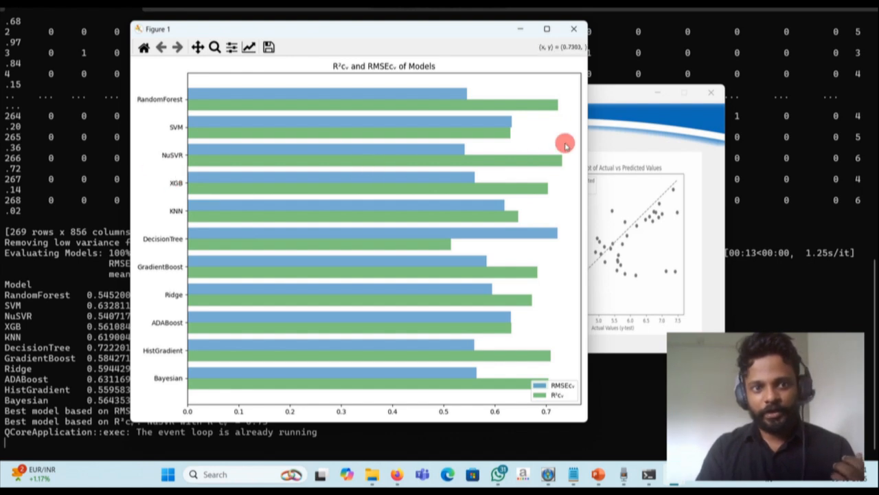
{"action": "left_click", "coordinate": [574, 29]}
- Choose the NuSVR model with the Morgan fingerprint and confirm it to open the hyperparameter tuning options
{"action": "left_click", "coordinate": [281, 205]}
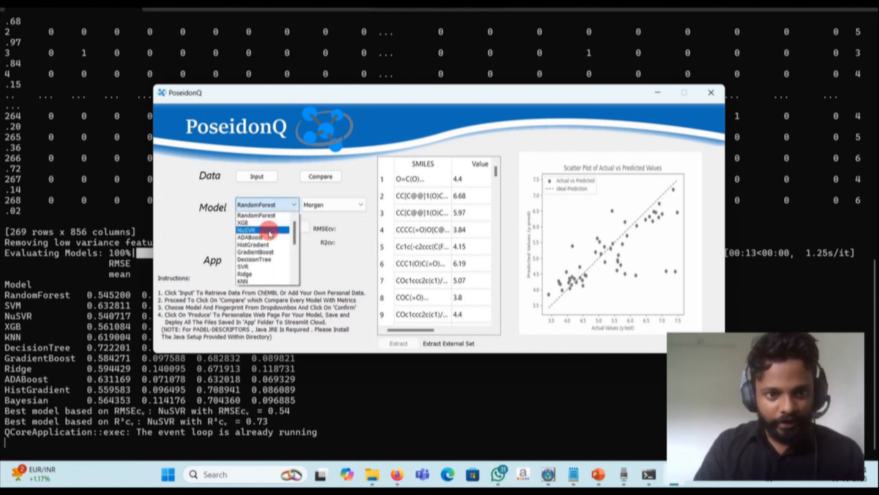
{"action": "left_click", "coordinate": [254, 231]}
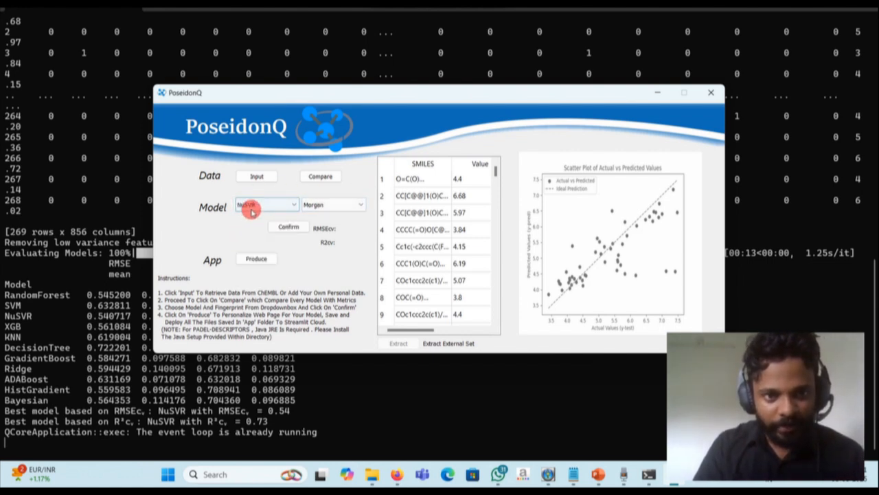
{"action": "left_click", "coordinate": [318, 204]}
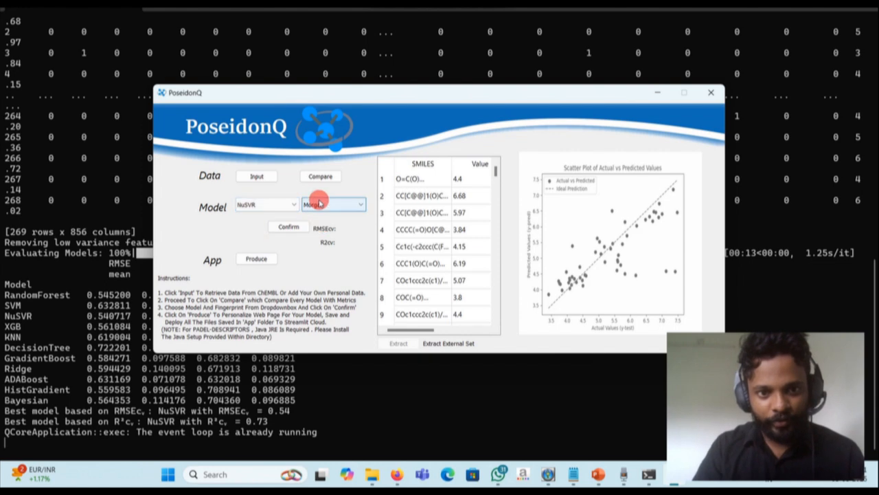
{"action": "left_click", "coordinate": [282, 225]}
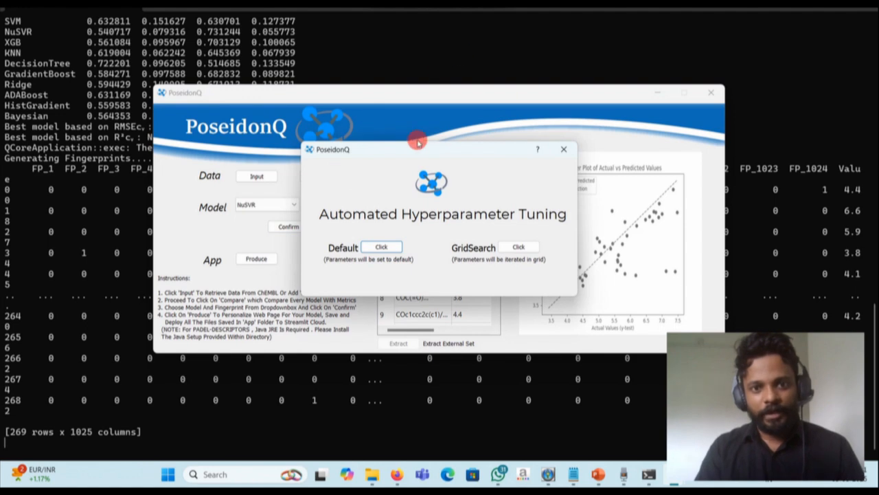
- Build the NuSVR model with default hyperparameters and save it to the Desktop folder
{"action": "left_click_drag", "start_coordinate": [401, 149], "coordinate": [353, 125]}
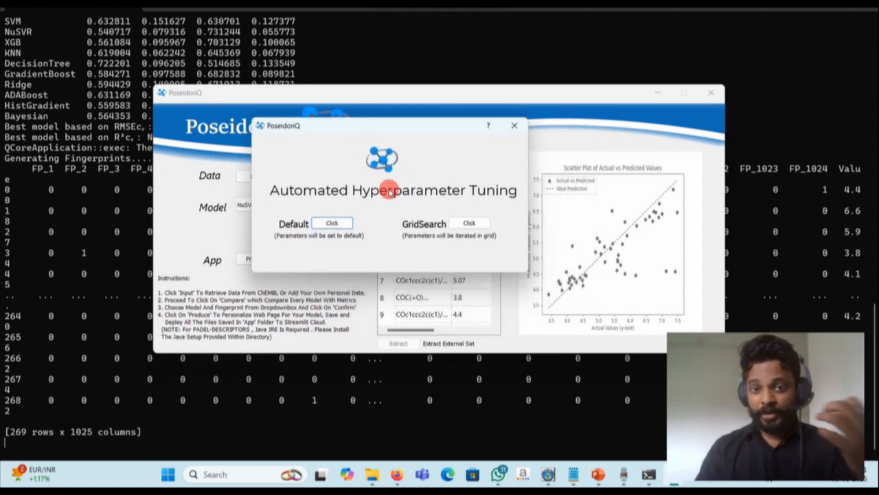
{"action": "left_click", "coordinate": [469, 223]}
{"action": "left_click", "coordinate": [330, 224]}
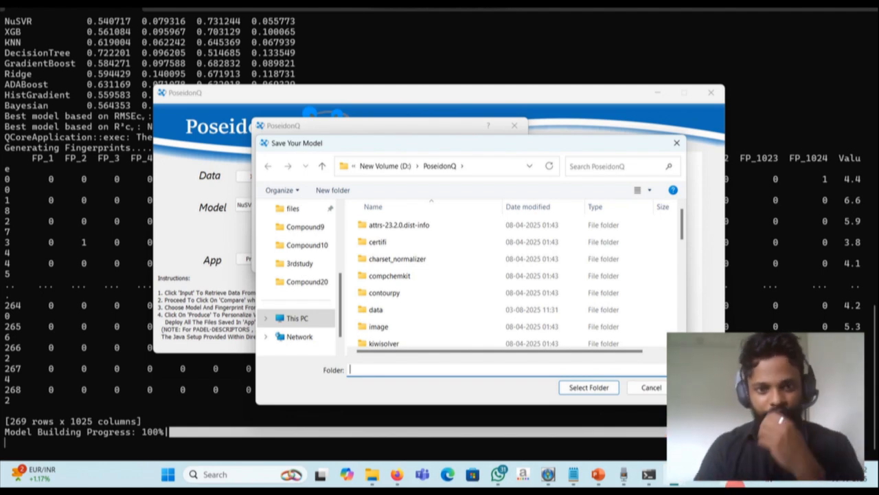
{"action": "scroll", "coordinate": [282, 251], "scroll_direction": "up", "scroll_amount": 5}
{"action": "left_click", "coordinate": [294, 268]}
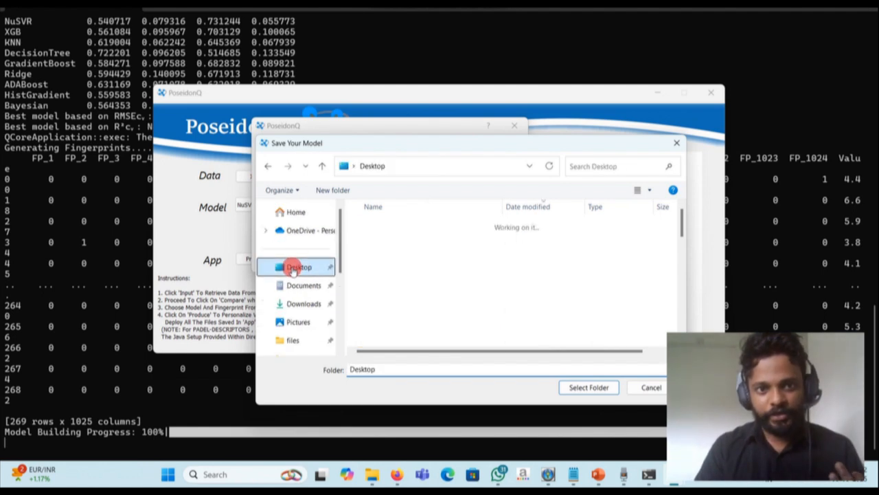
{"action": "left_click", "coordinate": [570, 387]}
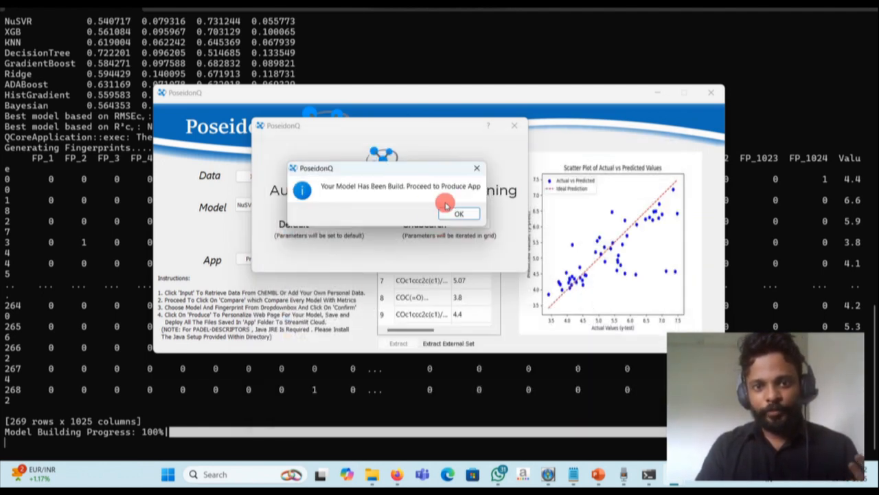
{"action": "left_click", "coordinate": [448, 212]}
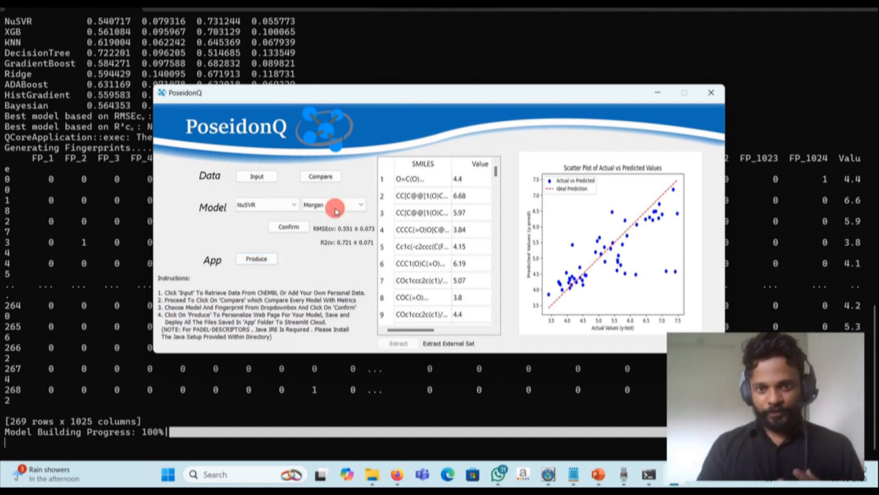
- Open the web app customization form, enter a person's name as the title, and look over the CiteLink, About, Model, Citation and Author fields
{"action": "left_click", "coordinate": [253, 258]}
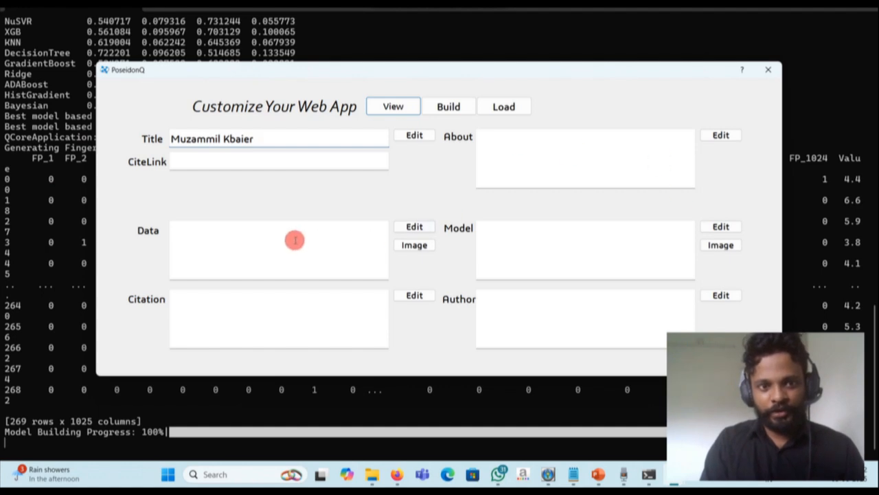
{"action": "left_click", "coordinate": [529, 184]}
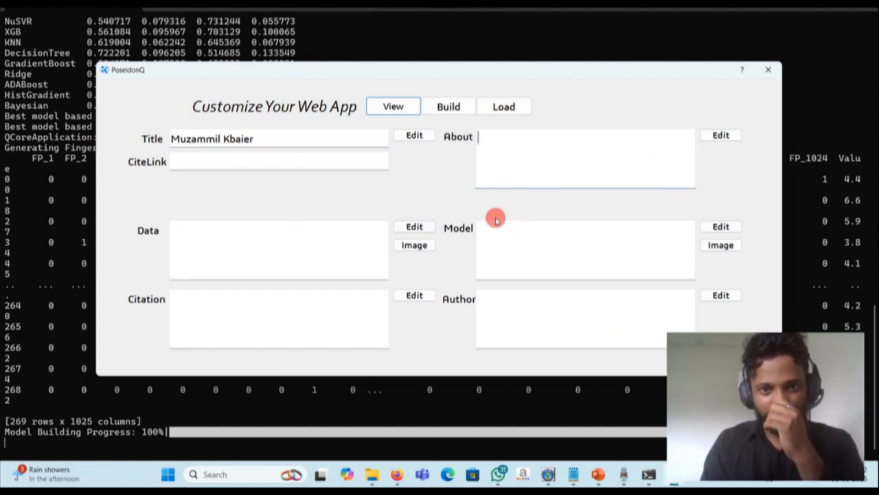
{"action": "left_click", "coordinate": [197, 162]}
{"action": "left_click", "coordinate": [514, 269]}
{"action": "left_click", "coordinate": [384, 314]}
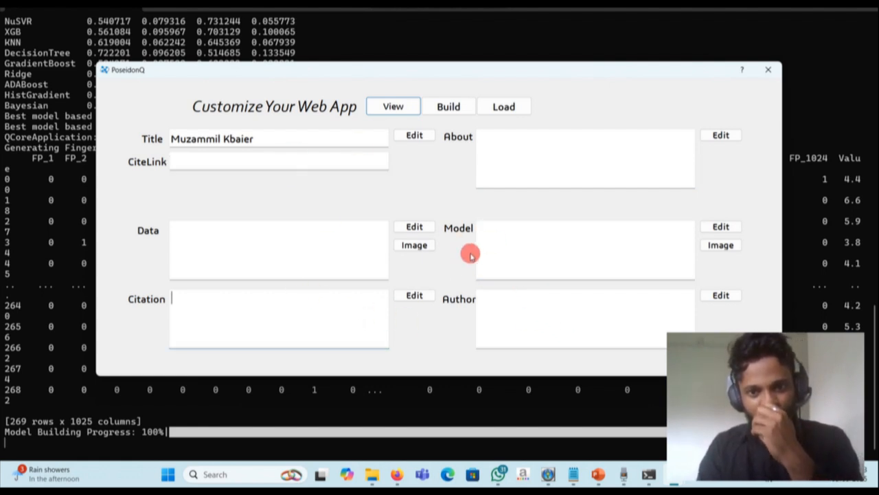
{"action": "left_click", "coordinate": [509, 300]}
{"action": "left_click", "coordinate": [509, 245]}
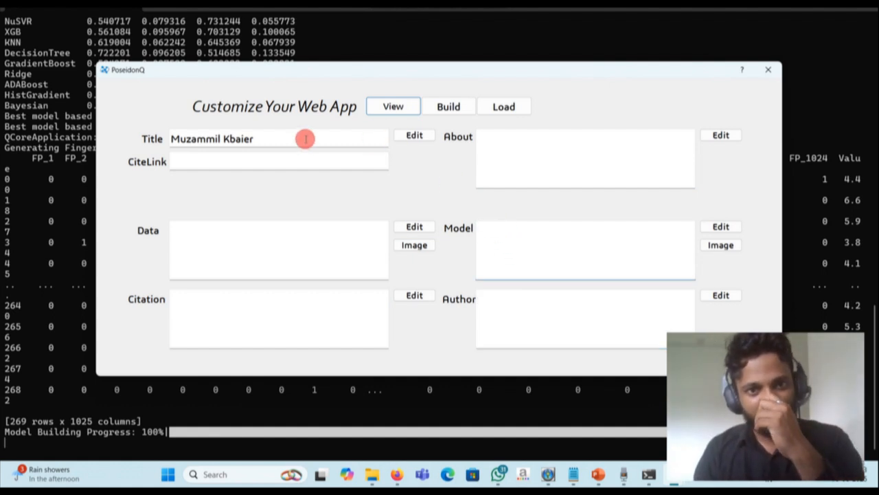
- Preview the web app in Firefox and look over its Predict page down to the output section
{"action": "left_click", "coordinate": [382, 104]}
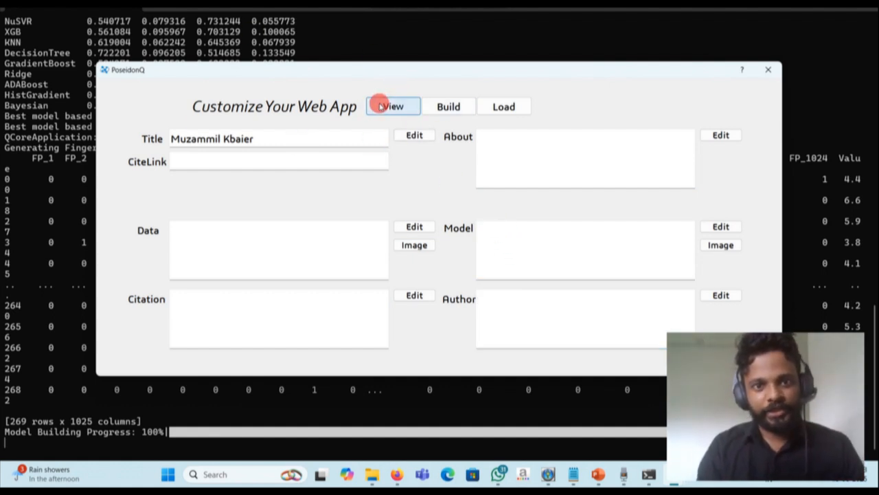
{"action": "left_click", "coordinate": [395, 474]}
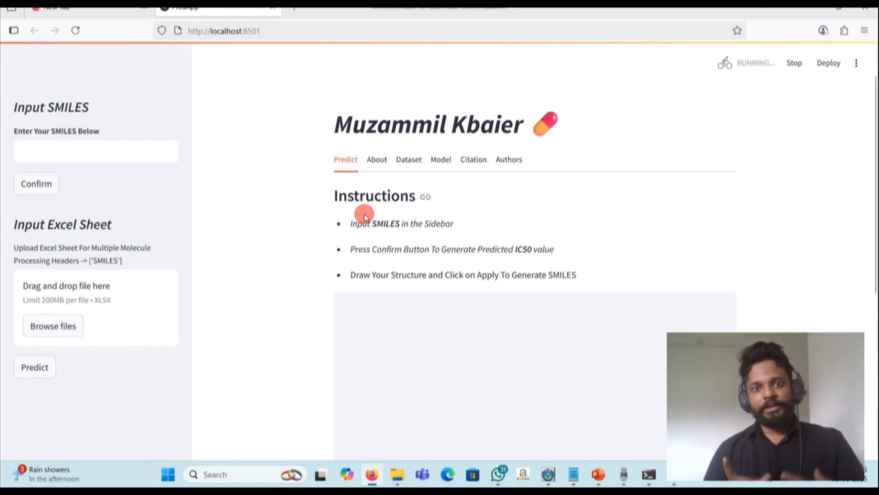
{"action": "scroll", "coordinate": [364, 216], "scroll_direction": "down", "scroll_amount": 5}
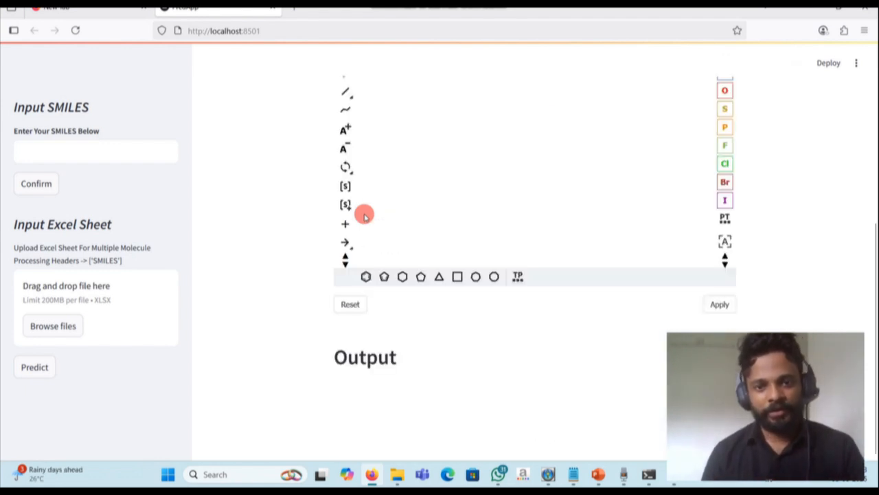
{"action": "scroll", "coordinate": [364, 216], "scroll_direction": "up", "scroll_amount": 5}
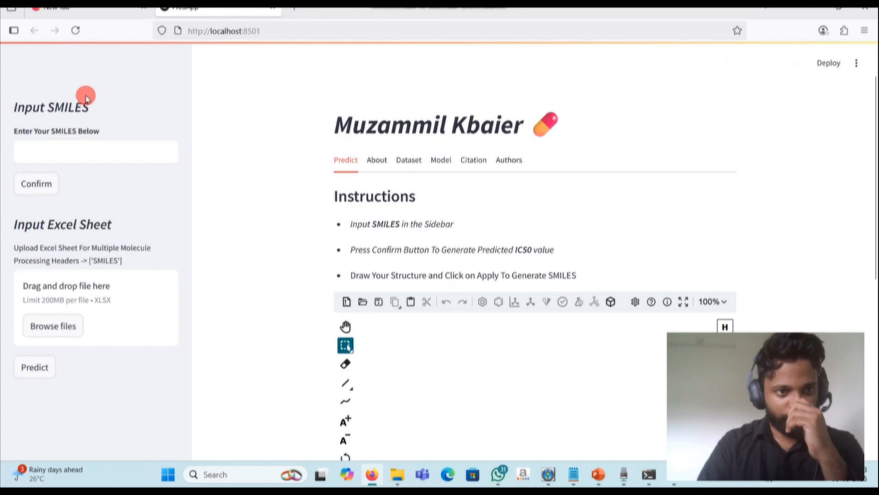
- Predict the activity of the SMILES c1ccccc1 and view its fingerprint, applicability domain, pIC50 value and structure
{"action": "left_click", "coordinate": [65, 148]}
{"action": "type", "text": "c1ccccc1"}
{"action": "left_click", "coordinate": [36, 184]}
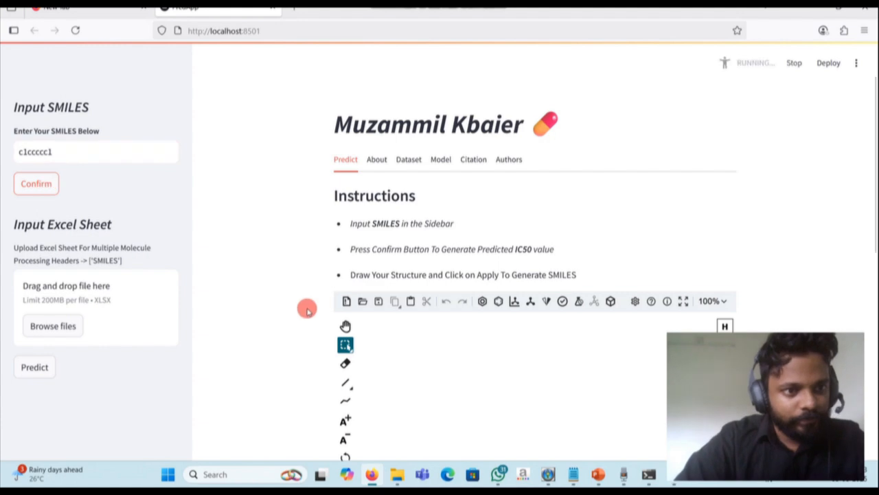
{"action": "scroll", "coordinate": [295, 336], "scroll_direction": "down", "scroll_amount": 10}
{"action": "scroll", "coordinate": [295, 336], "scroll_direction": "up", "scroll_amount": 10}
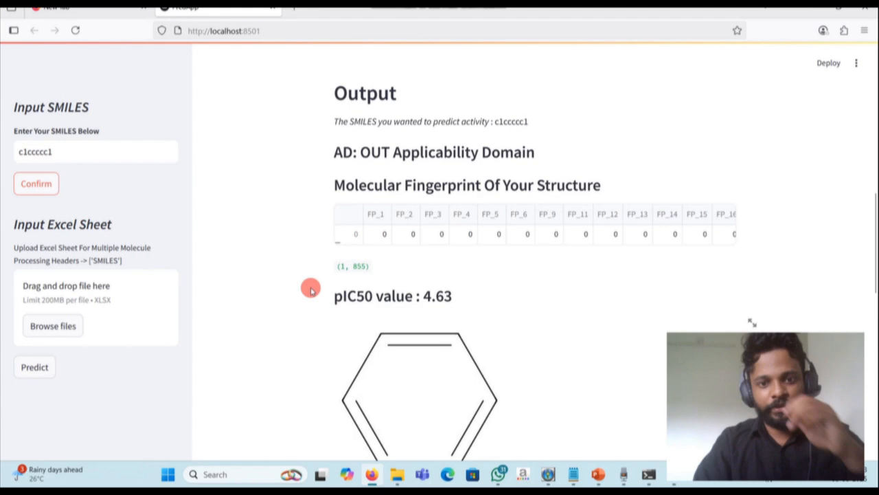
{"action": "scroll", "coordinate": [399, 298], "scroll_direction": "up", "scroll_amount": 2}
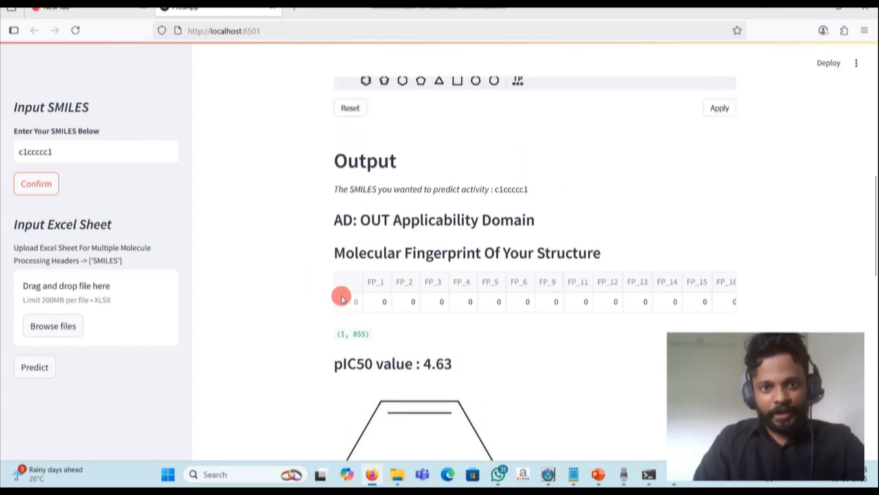
- Upload External_Dataset1.xlsx from the Desktop and run the prediction for its molecules
{"action": "left_click", "coordinate": [58, 330]}
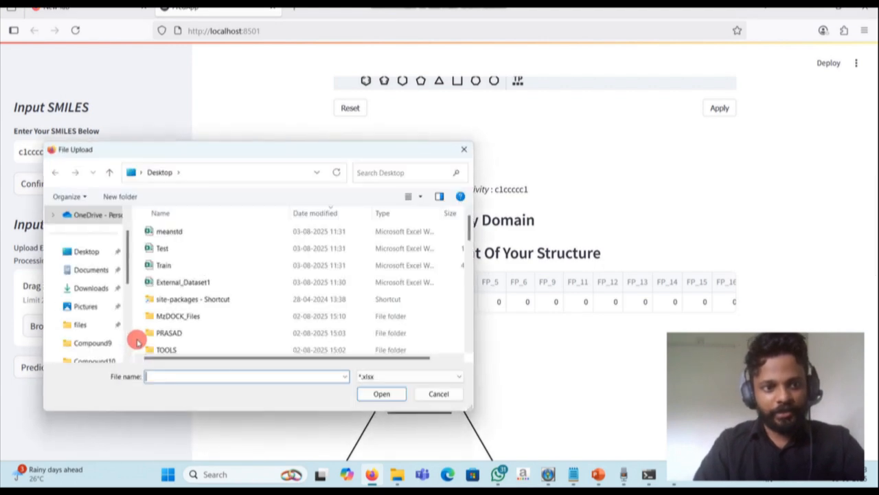
{"action": "left_click", "coordinate": [87, 251]}
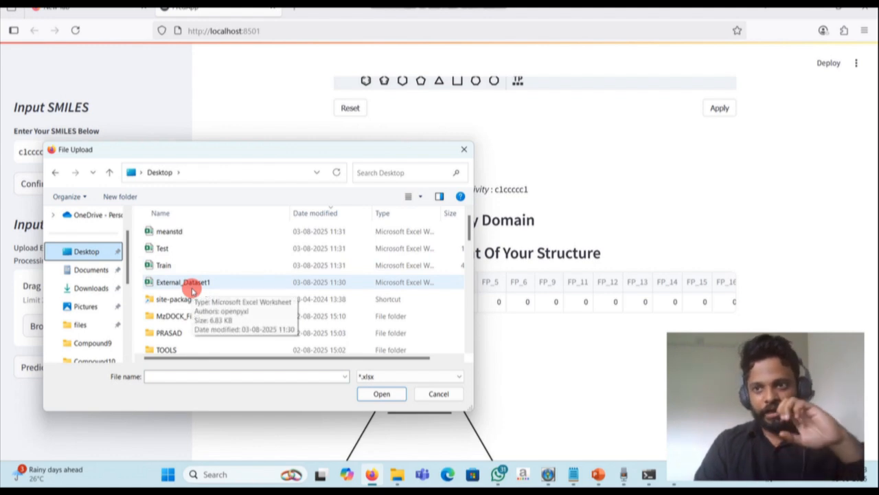
{"action": "double_click", "coordinate": [193, 289]}
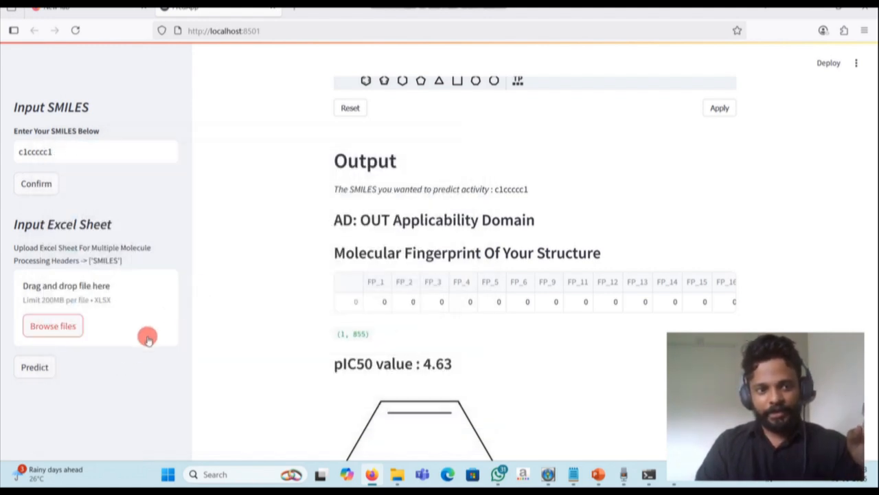
{"action": "left_click", "coordinate": [31, 403]}
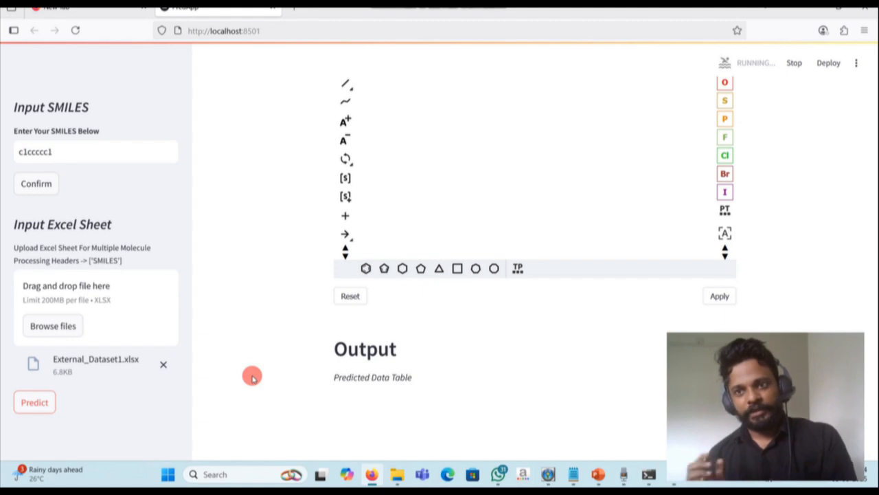
- Examine the predicted and true values, applicability domain, R2 and RMSE for the external dataset
{"action": "scroll", "coordinate": [253, 376], "scroll_direction": "down", "scroll_amount": 5}
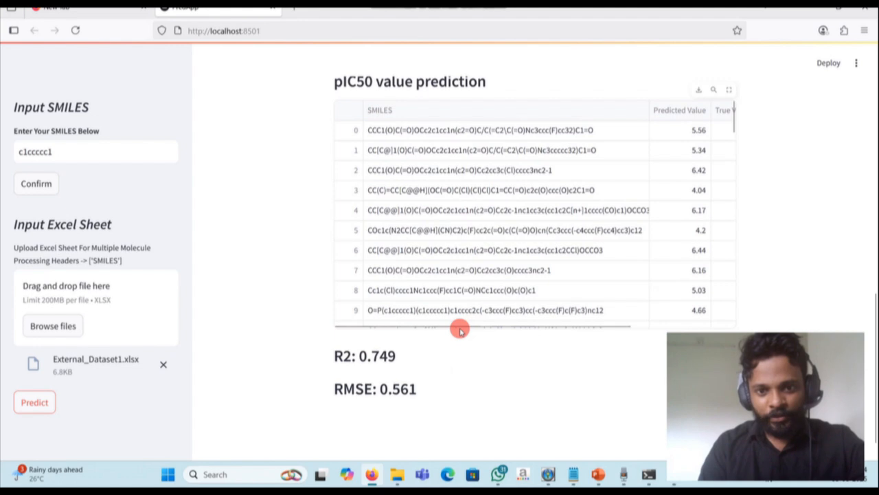
{"action": "left_click_drag", "start_coordinate": [461, 328], "coordinate": [599, 320]}
{"action": "scroll", "coordinate": [692, 230], "scroll_direction": "down", "scroll_amount": 3}
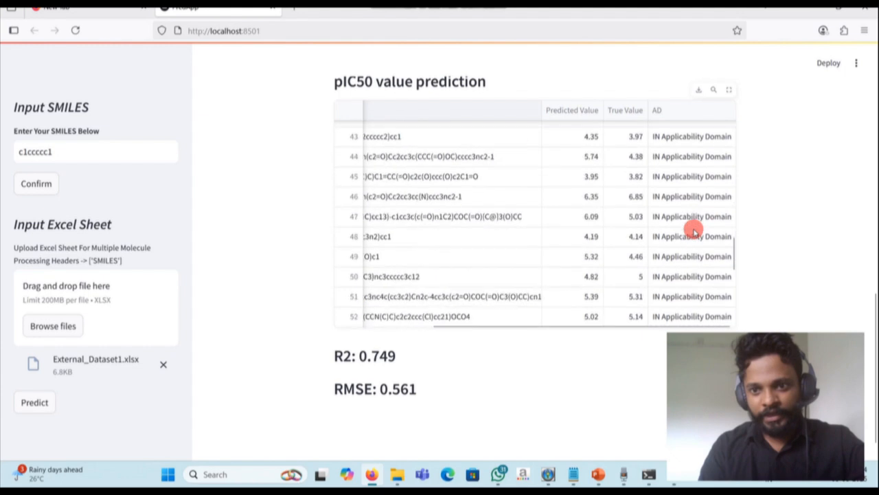
{"action": "scroll", "coordinate": [693, 230], "scroll_direction": "up", "scroll_amount": 15}
{"action": "scroll", "coordinate": [612, 282], "scroll_direction": "down", "scroll_amount": 10}
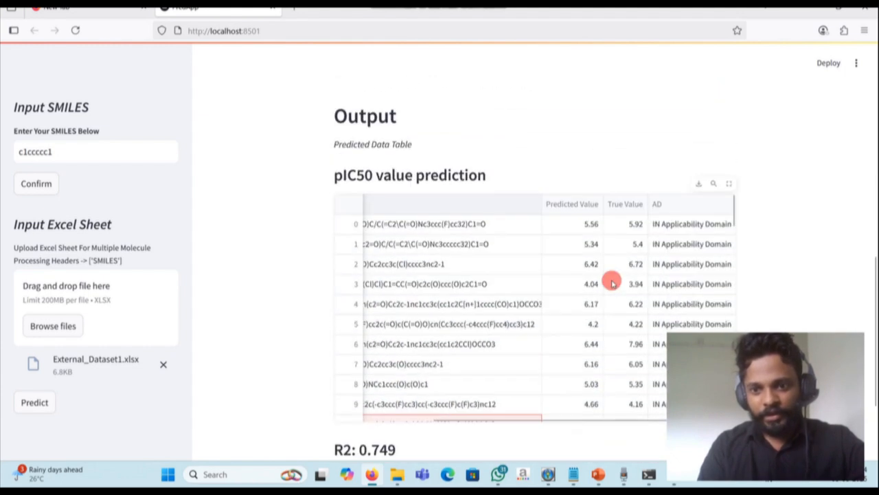
{"action": "scroll", "coordinate": [494, 255], "scroll_direction": "down", "scroll_amount": 3}
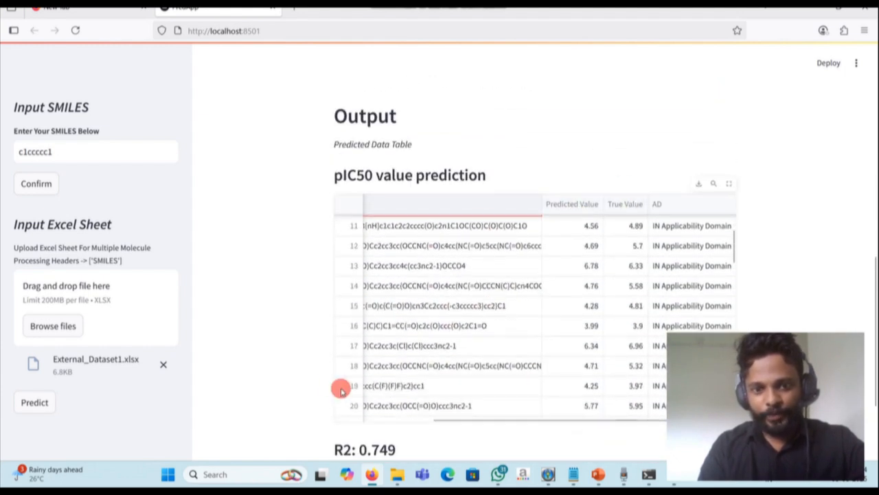
{"action": "scroll", "coordinate": [255, 389], "scroll_direction": "down", "scroll_amount": 2}
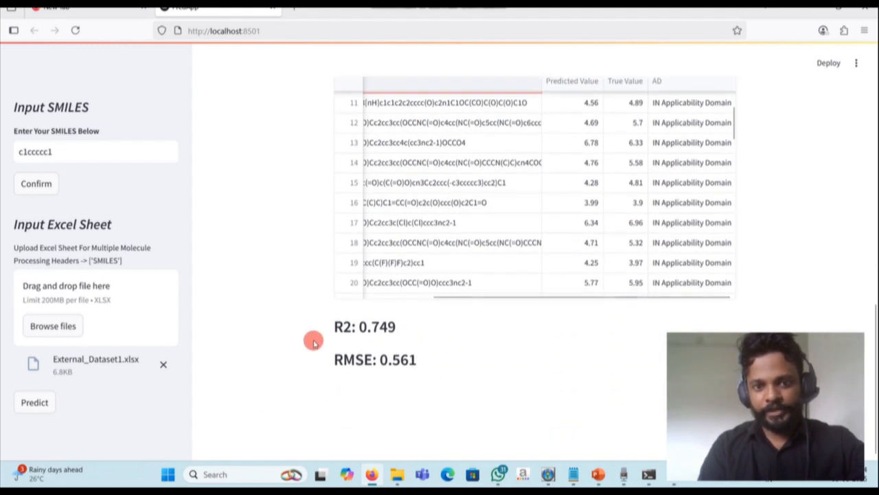
{"action": "scroll", "coordinate": [337, 366], "scroll_direction": "up", "scroll_amount": 4}
- Return to PoseidonQ, build the web app into the Desktop folder, and close the customization form
{"action": "mouse_move", "coordinate": [598, 474]}
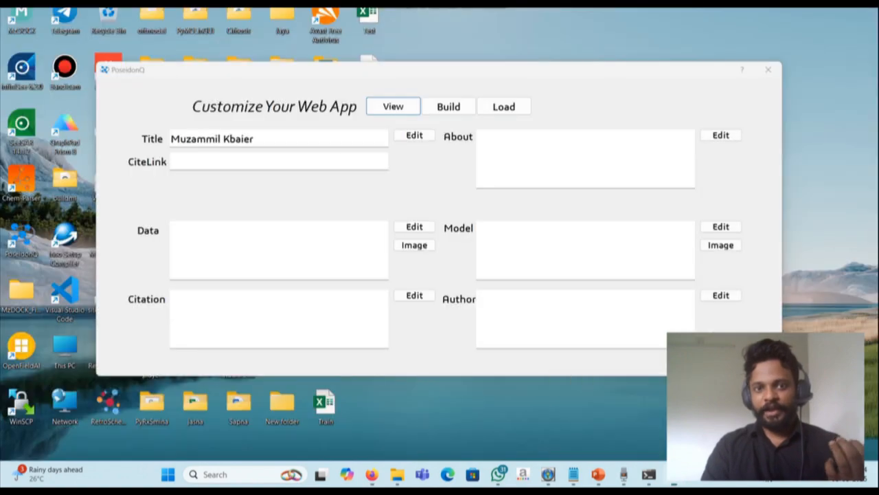
{"action": "left_click", "coordinate": [610, 423]}
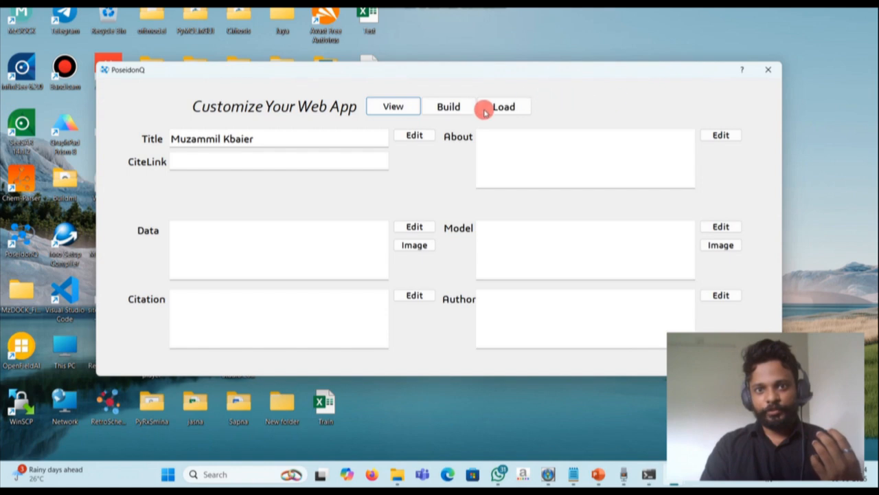
{"action": "left_click", "coordinate": [451, 107]}
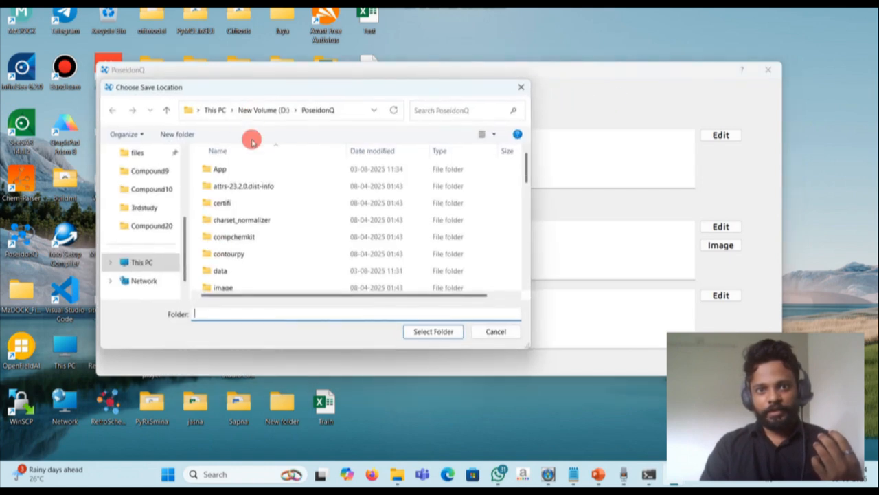
{"action": "scroll", "coordinate": [134, 185], "scroll_direction": "up", "scroll_amount": 3}
{"action": "left_click", "coordinate": [138, 217]}
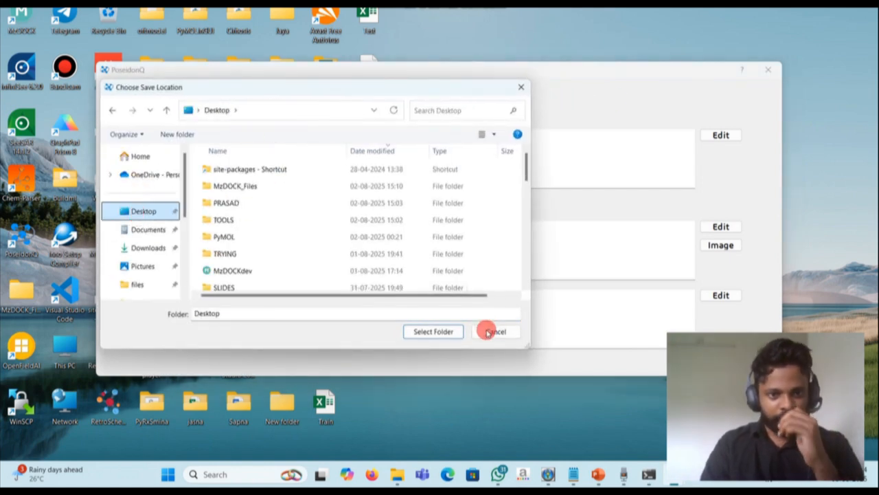
{"action": "left_click", "coordinate": [433, 332]}
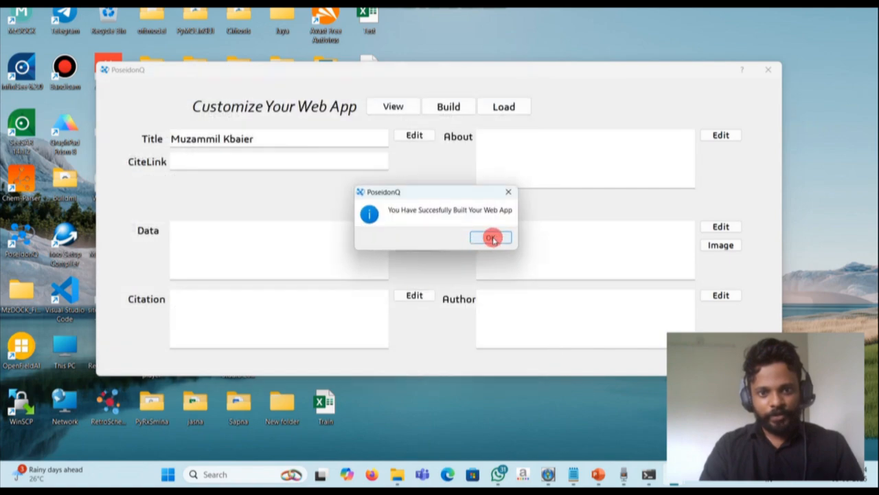
{"action": "left_click", "coordinate": [491, 237]}
{"action": "left_click", "coordinate": [769, 72]}
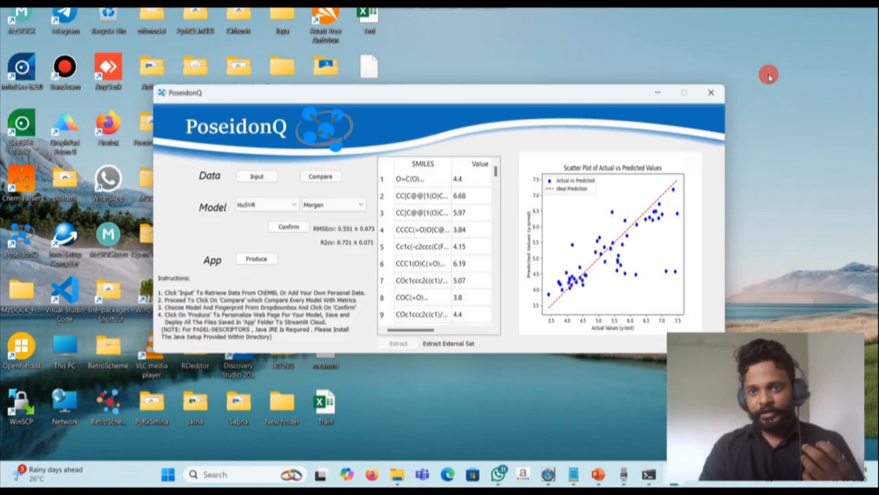
- Minimize the main window, look through the generated files in the App folder on the Desktop, and close the folder
{"action": "left_click", "coordinate": [659, 93]}
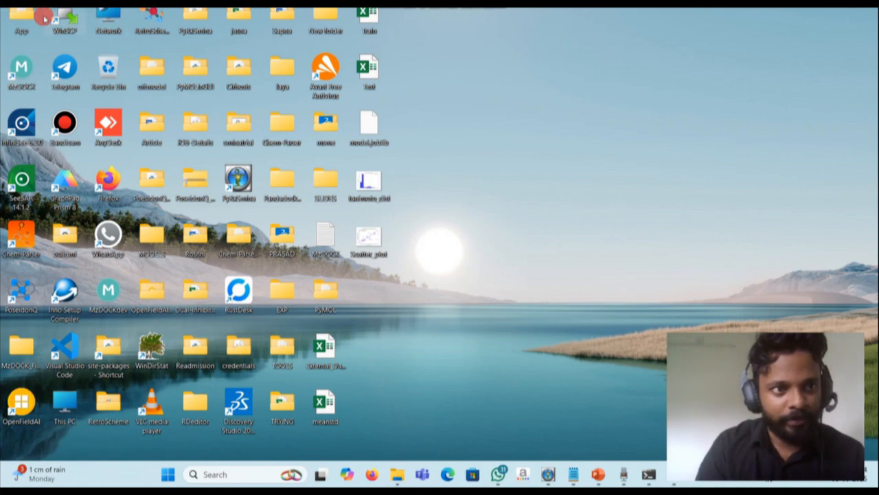
{"action": "double_click", "coordinate": [23, 19]}
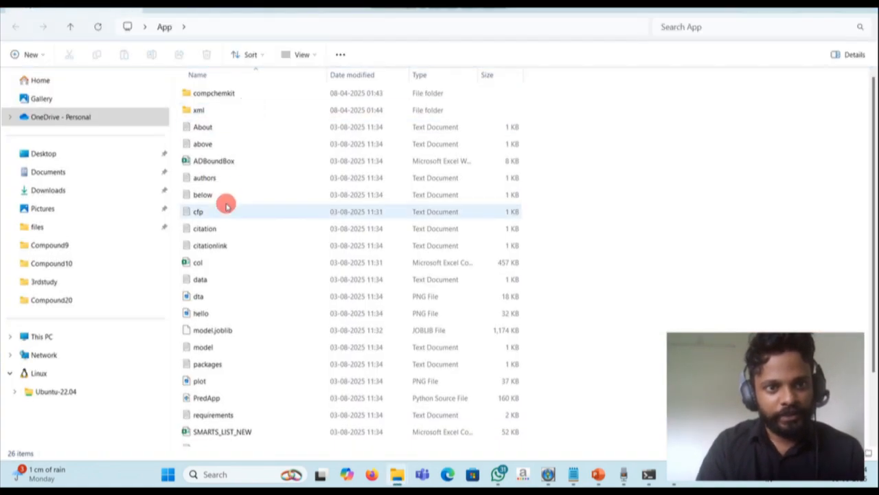
{"action": "scroll", "coordinate": [217, 162], "scroll_direction": "down", "scroll_amount": 1}
{"action": "scroll", "coordinate": [218, 162], "scroll_direction": "up", "scroll_amount": 1}
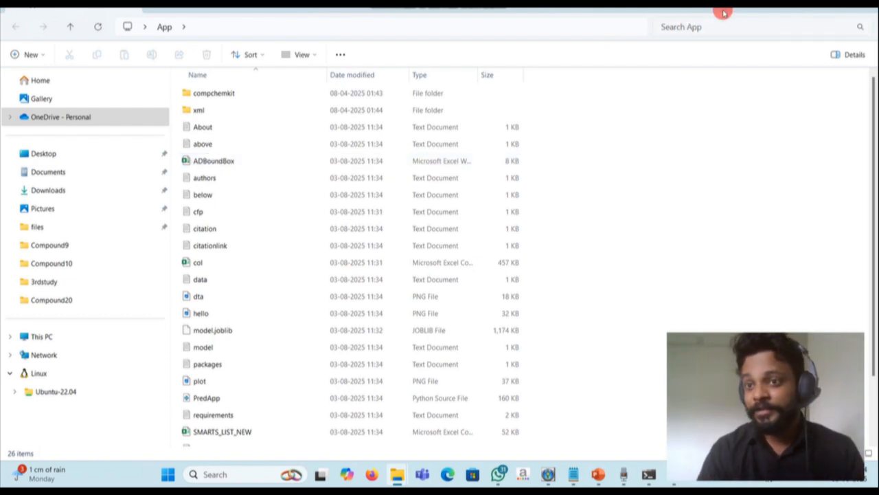
{"action": "left_click", "coordinate": [864, 7]}
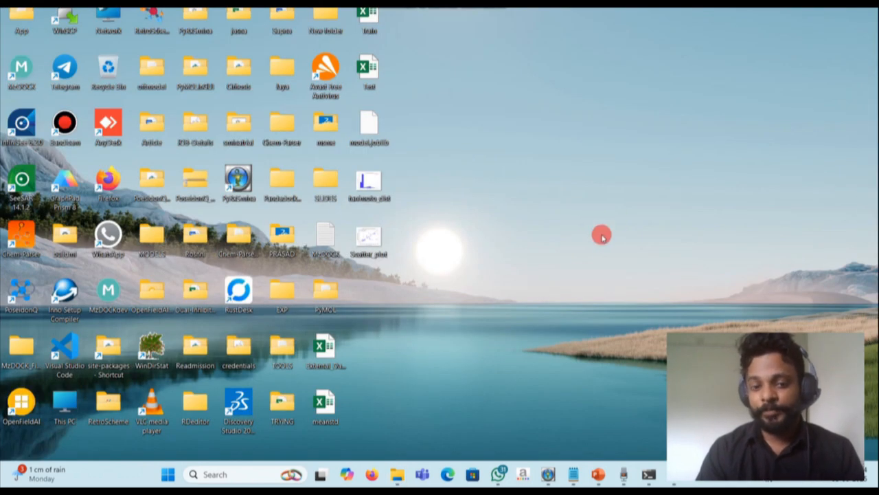